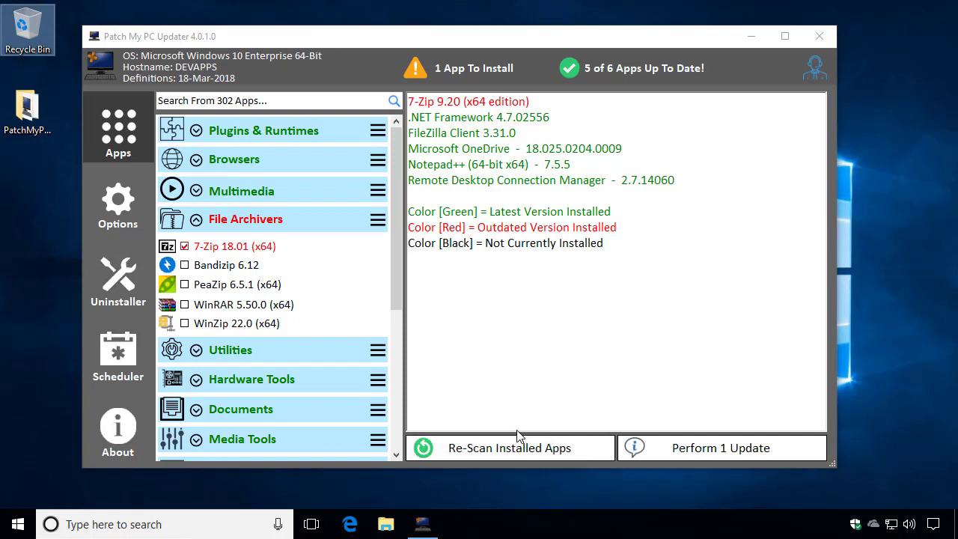
Examine the per-app options available for 7-Zip 18.01 and highlight its installed version in the scan results
right_click(219, 253)
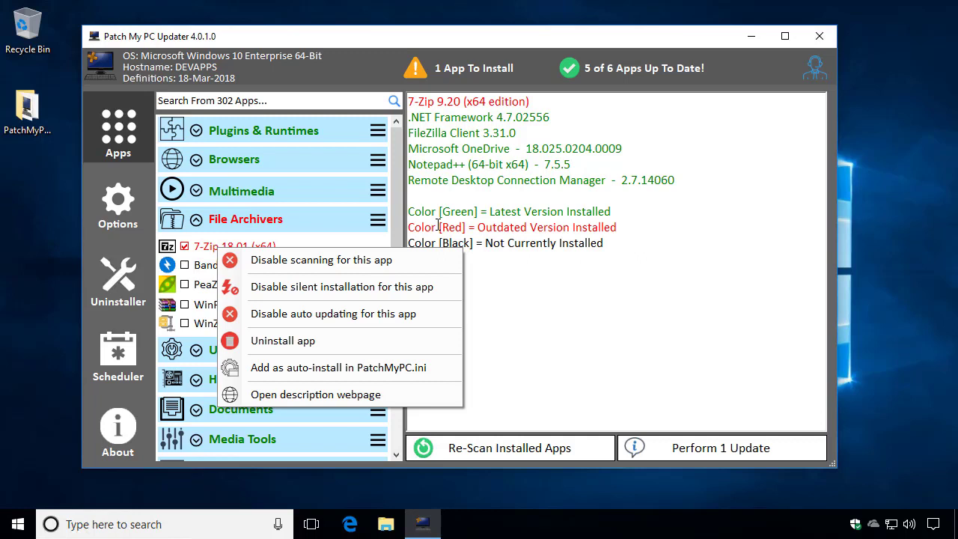
left_click(484, 179)
left_click_drag(532, 101, 408, 101)
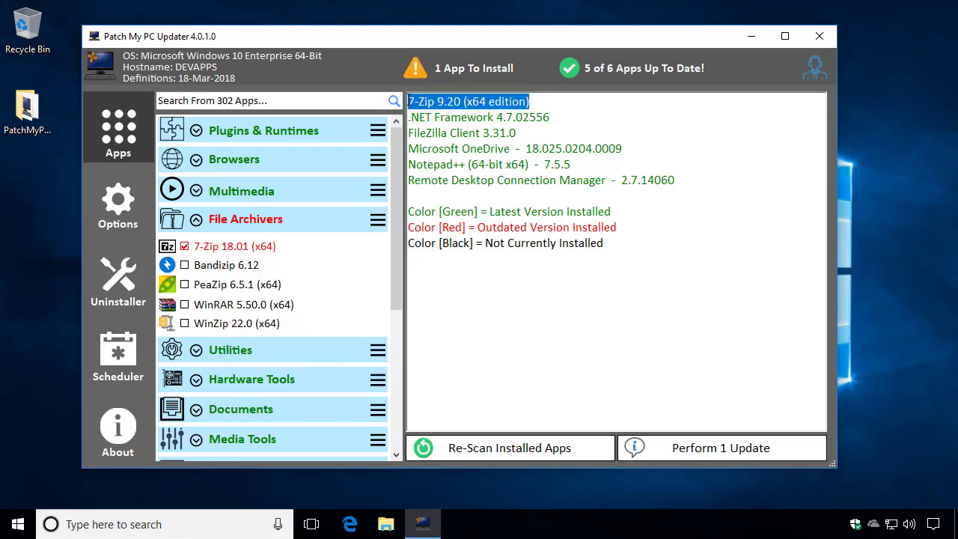
left_click(460, 103)
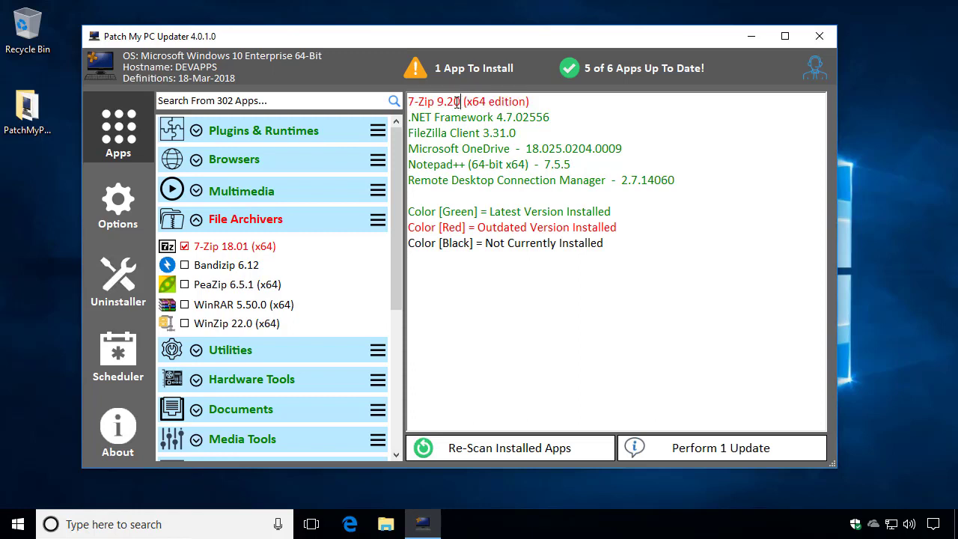
left_click_drag(460, 102, 438, 104)
Disable scanning for 7-Zip 18.01 and re-scan the installed apps
right_click(228, 249)
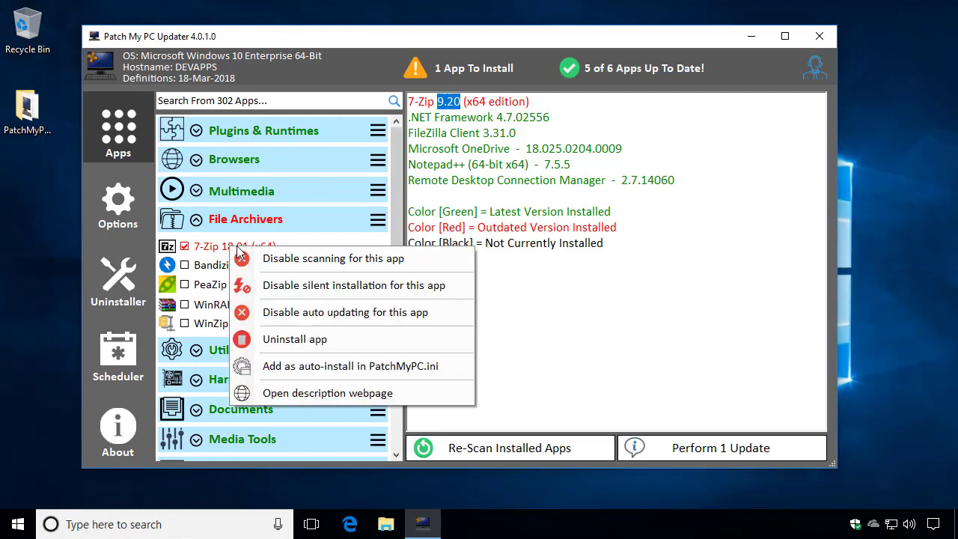
left_click(322, 258)
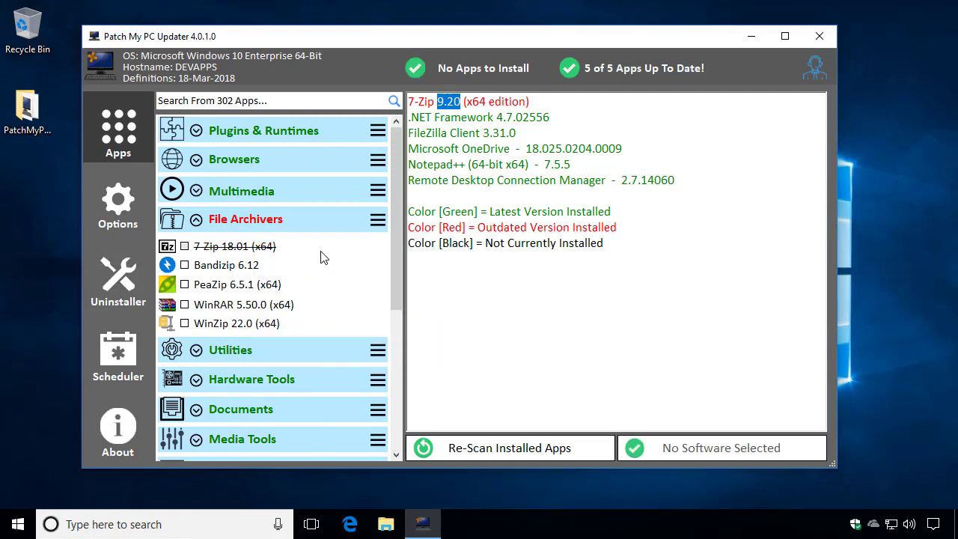
left_click(478, 181)
left_click(479, 451)
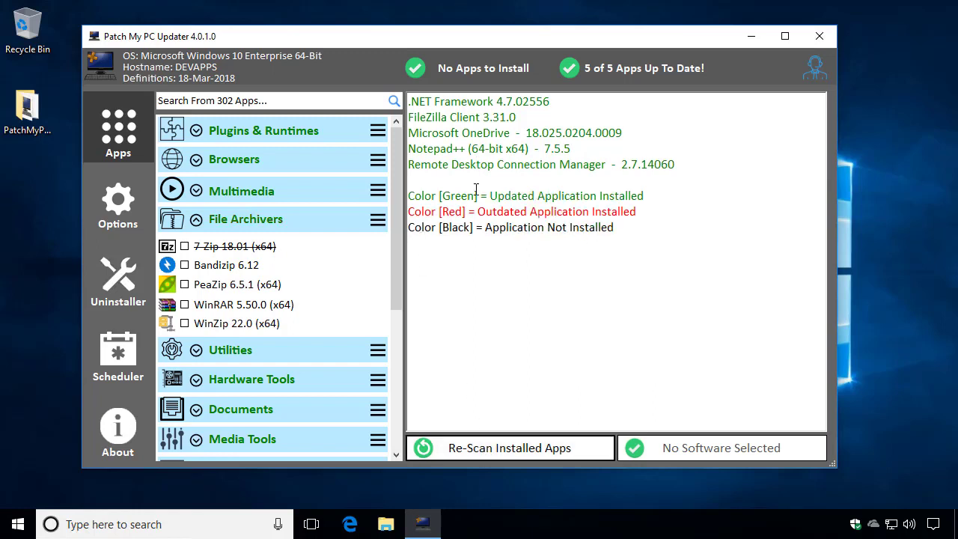
left_click_drag(553, 101, 583, 109)
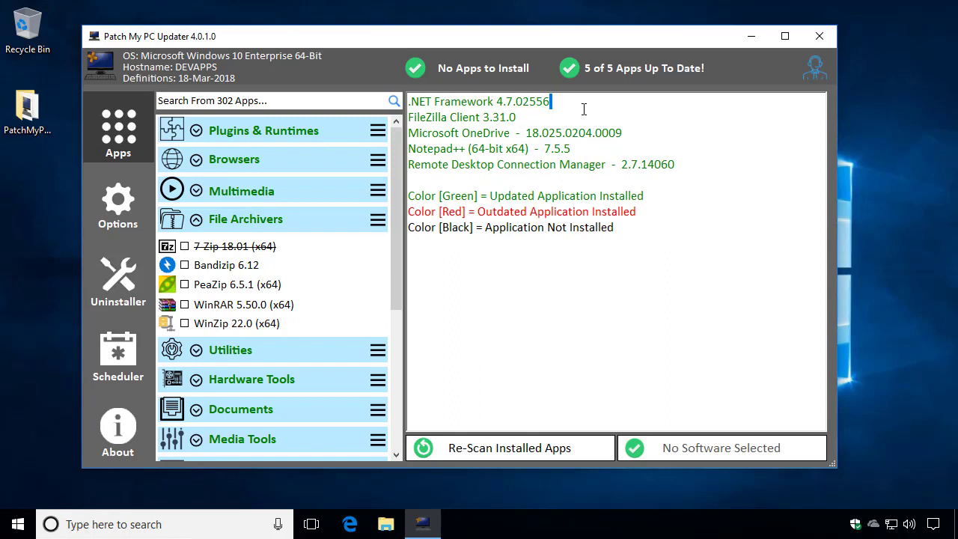
Re-enable scanning for 7-Zip 18.01 and highlight its entry in the scan results
right_click(239, 248)
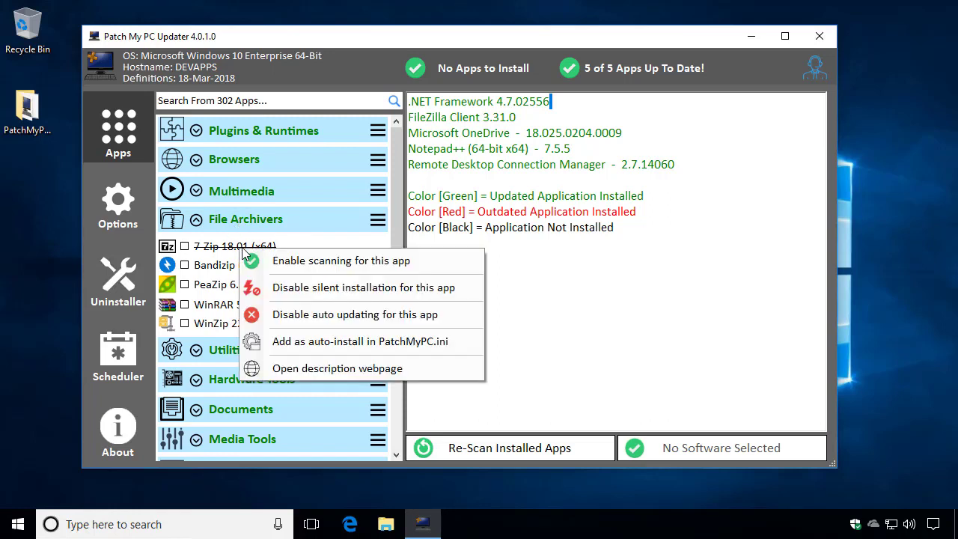
left_click(303, 262)
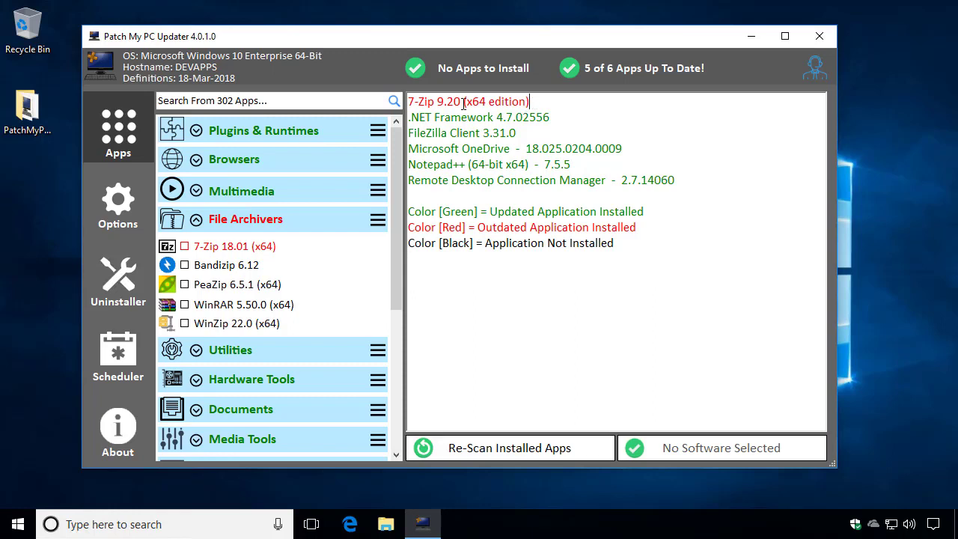
left_click_drag(530, 102, 396, 103)
left_click(454, 148)
Turn on the global Disable Silent Install Of Apps option and select 7-Zip 18.01 for updating
right_click(265, 250)
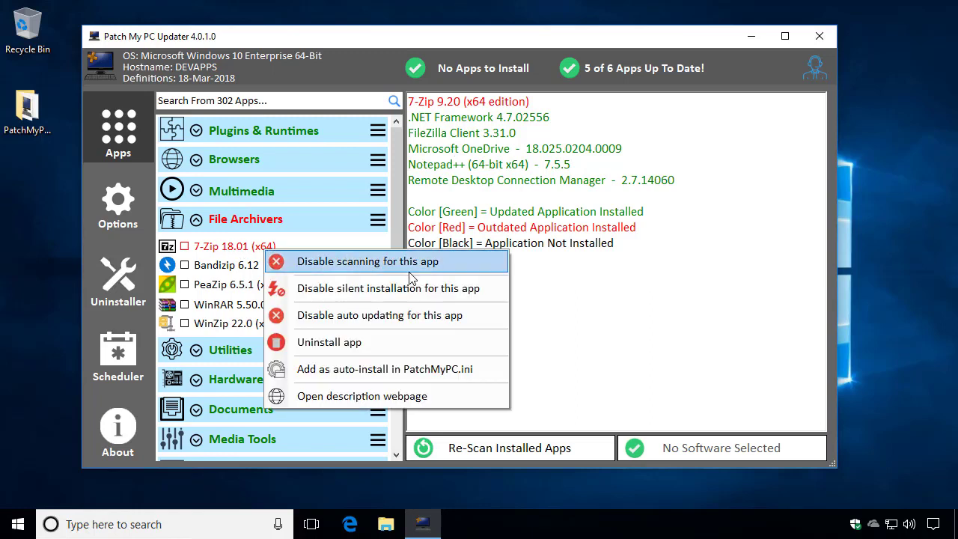
mouse_move(481, 289)
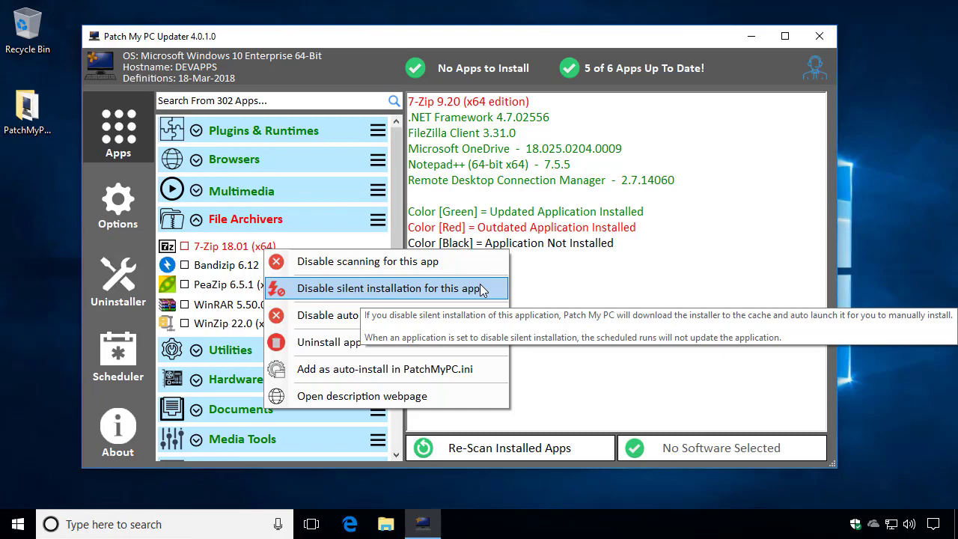
left_click(130, 216)
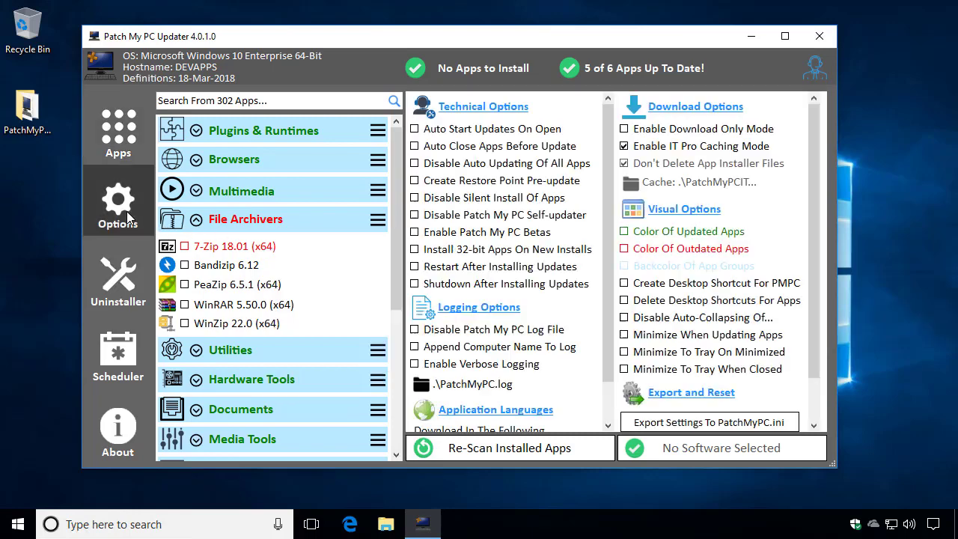
left_click(481, 203)
left_click(248, 247)
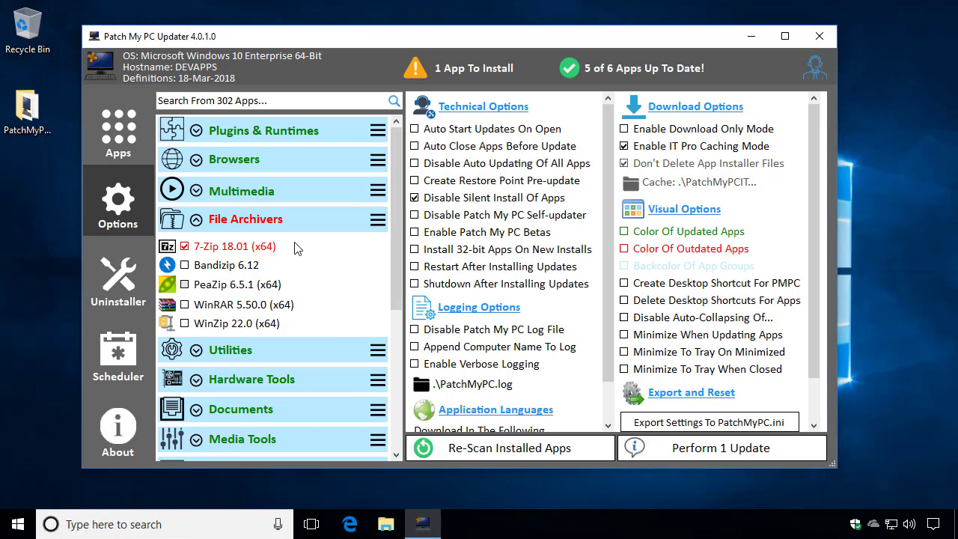
Turn off the global Disable Silent Install Of Apps option and disable silent installation for 7-Zip 18.01 only
left_click(414, 198)
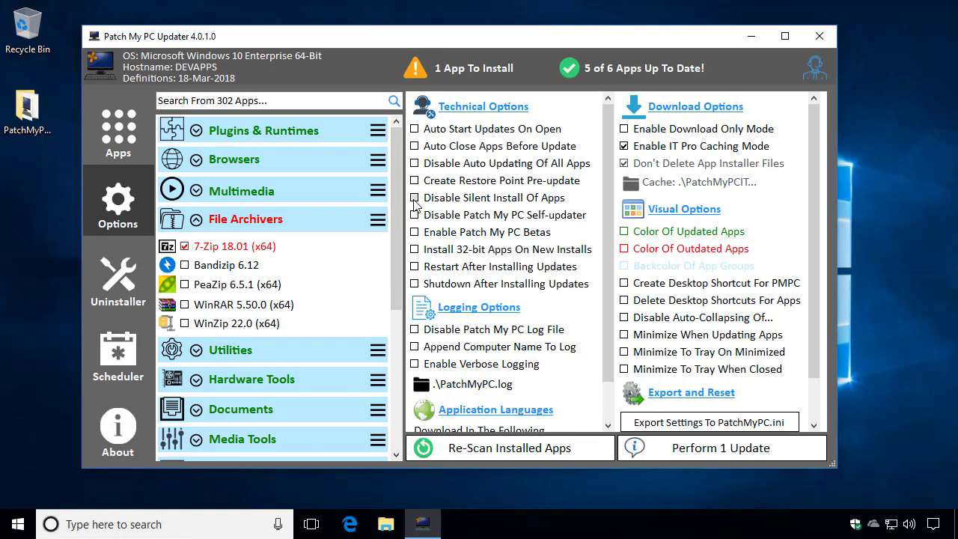
left_click(124, 125)
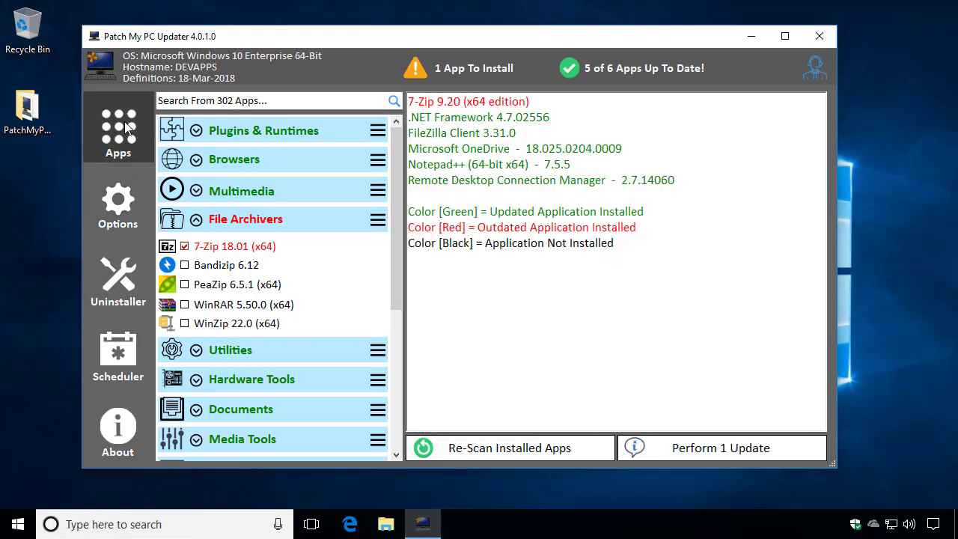
right_click(252, 251)
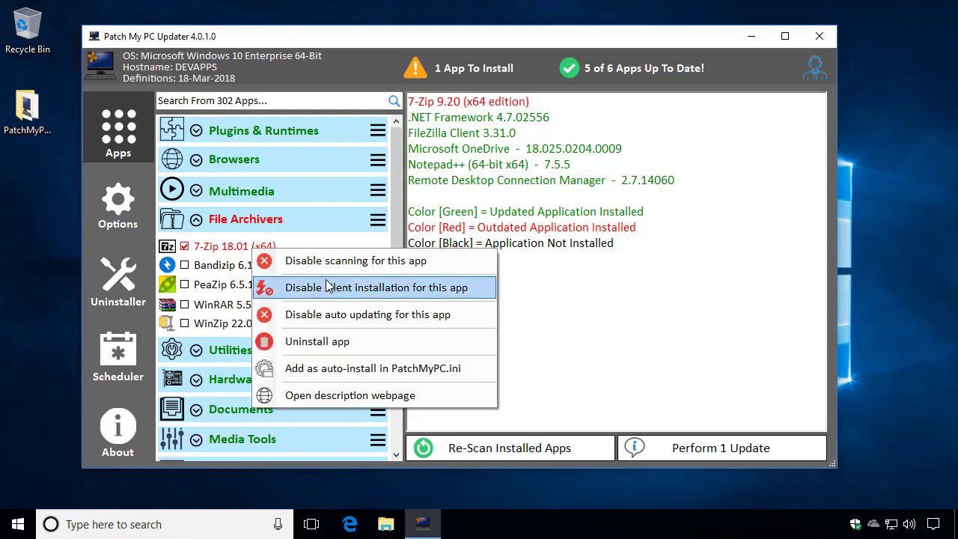
left_click(419, 289)
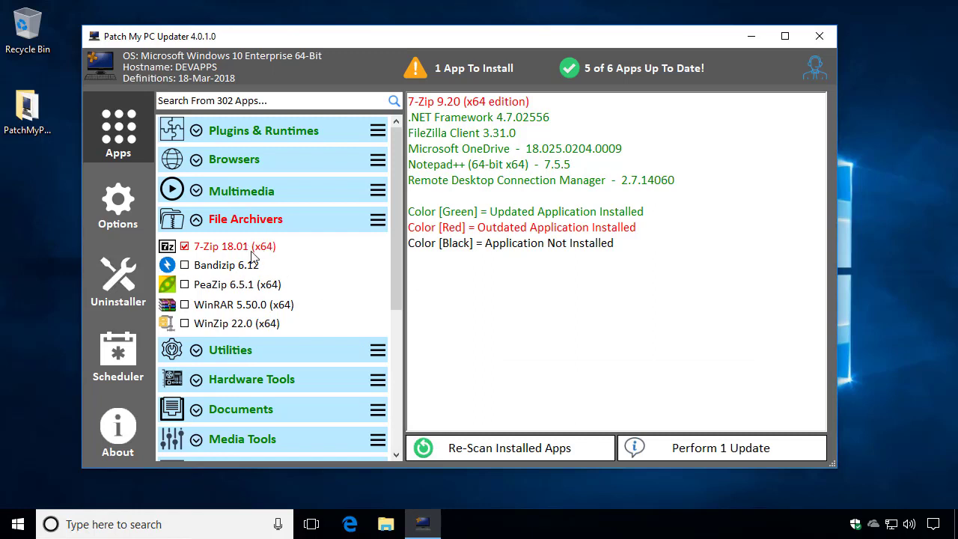
Run the selected update and advance the 7-Zip 18.01 setup wizard to its license agreement
left_click(693, 449)
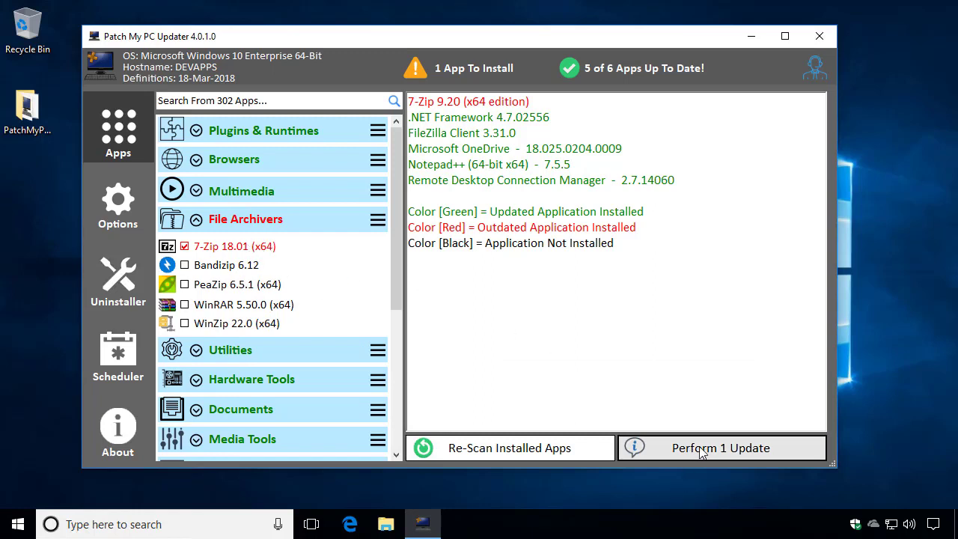
left_click_drag(515, 120, 470, 104)
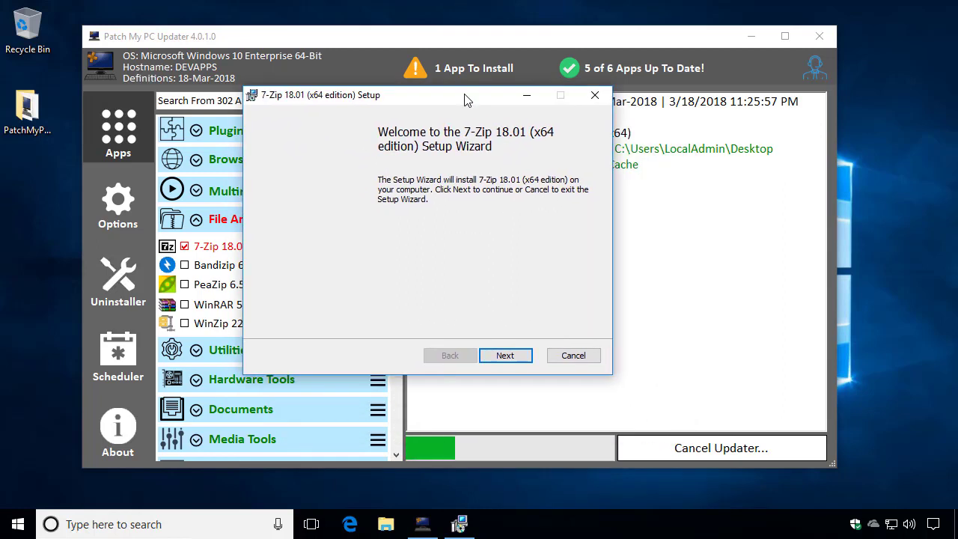
left_click(494, 356)
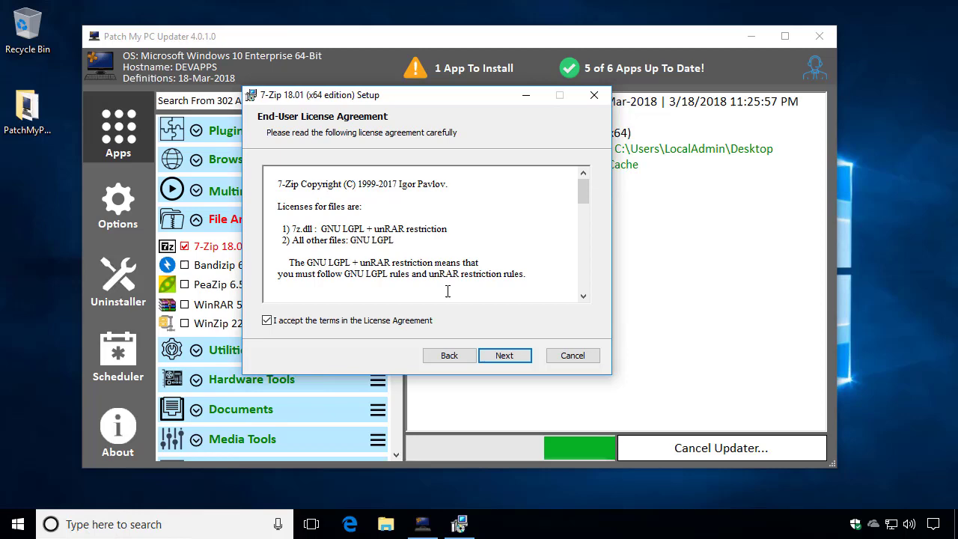
left_click_drag(482, 105, 501, 112)
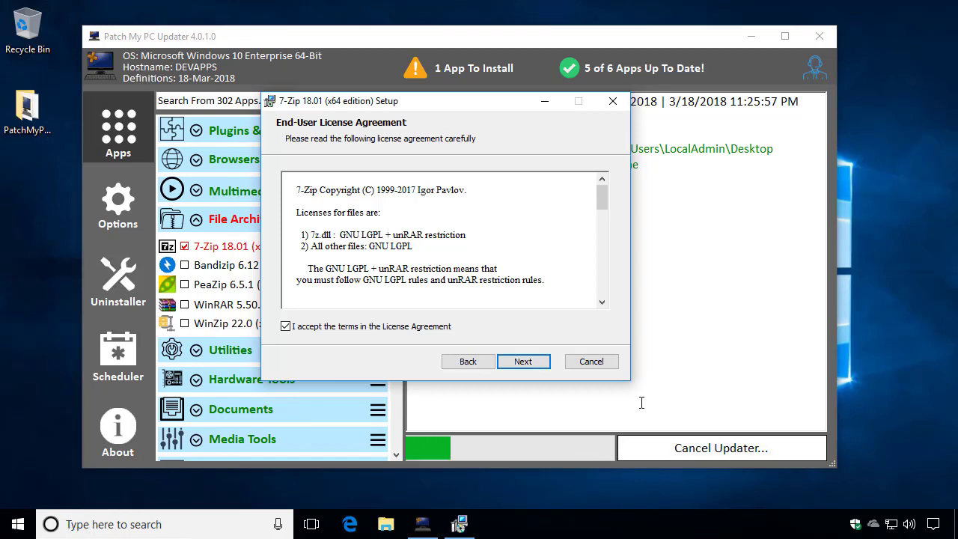
Cancel the 7-Zip 18.01 installation and exit the setup wizard
left_click(591, 361)
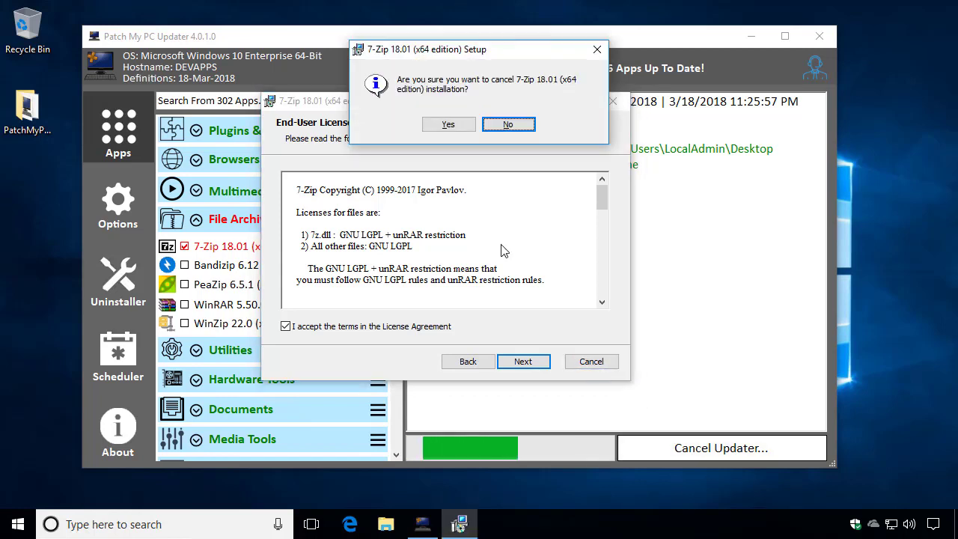
left_click(447, 126)
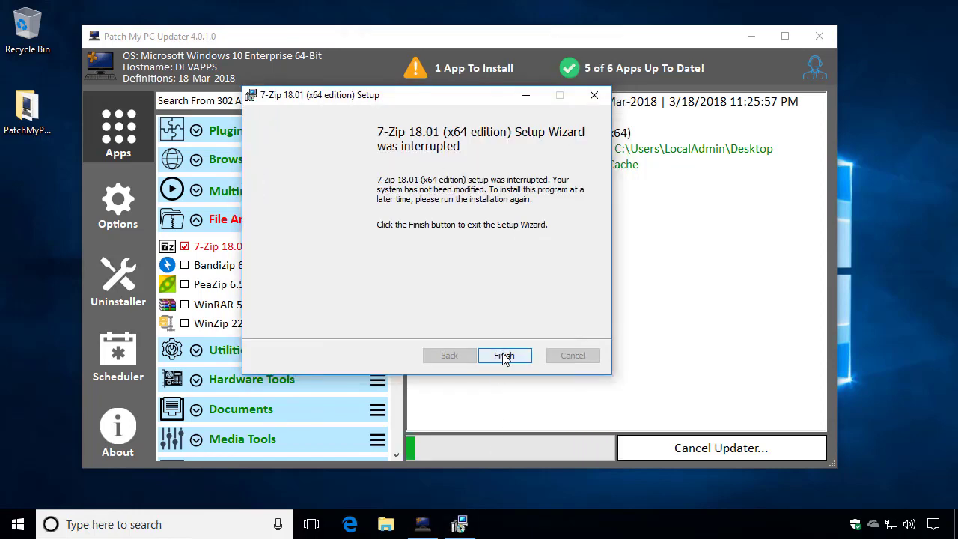
left_click(504, 355)
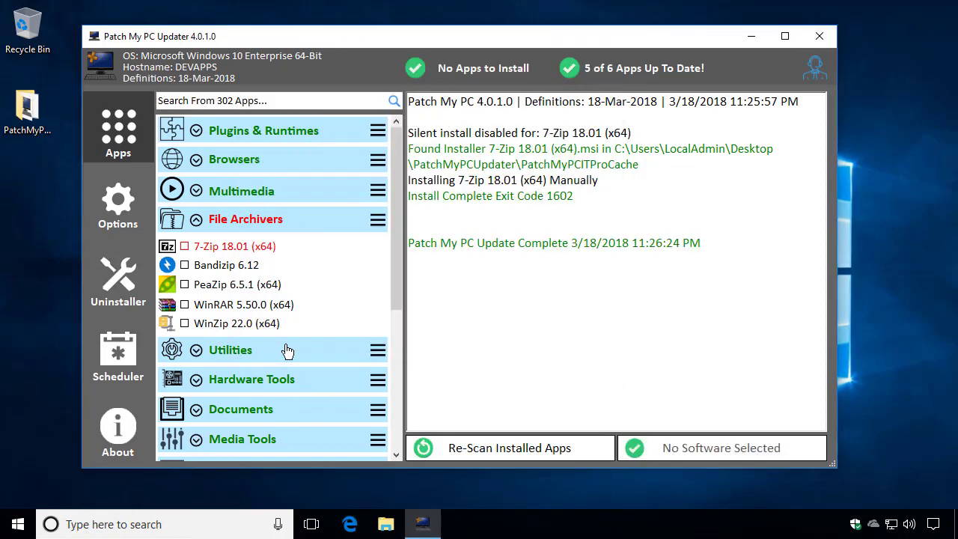
Close the updater and relaunch PatchMyPC.exe from the desktop's PatchMyPCUpdater folder, allowing it to make changes
right_click(244, 255)
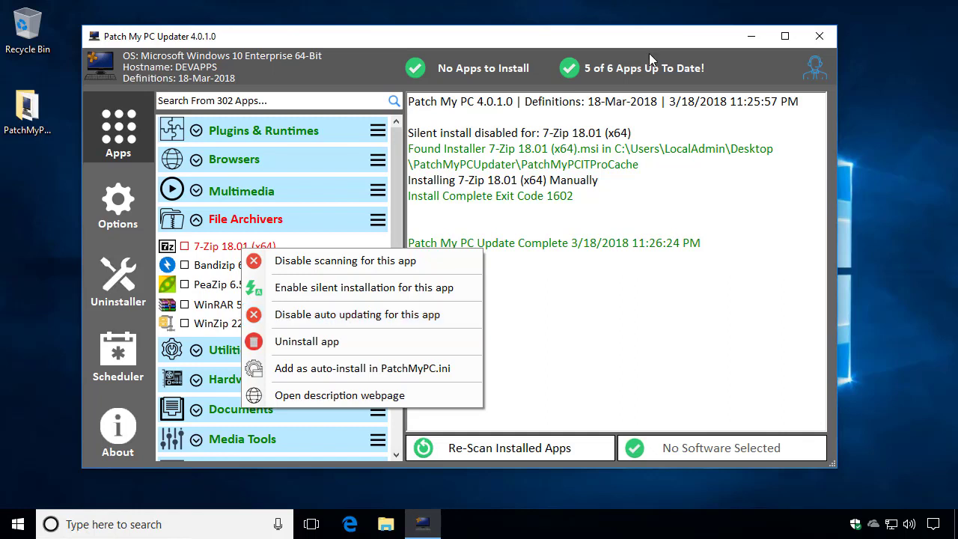
left_click(821, 37)
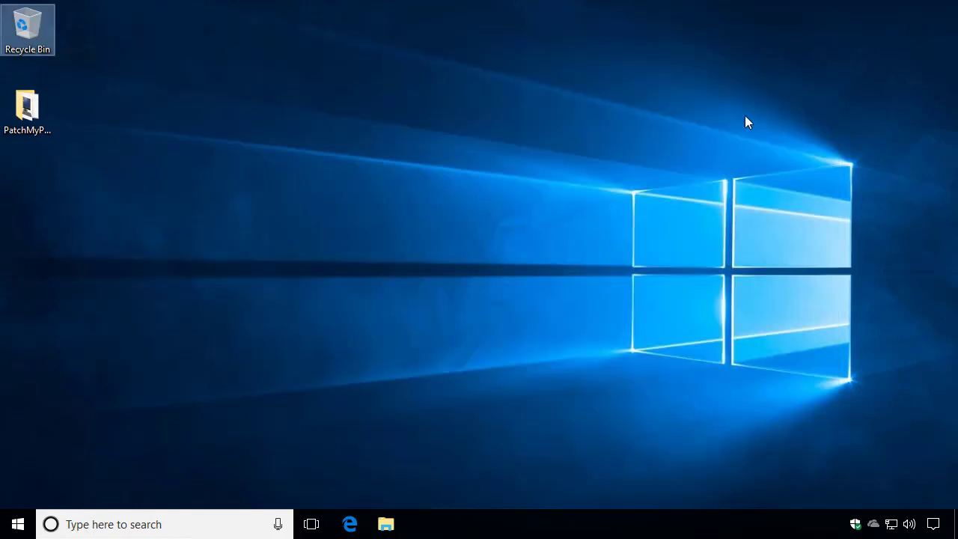
double_click(26, 108)
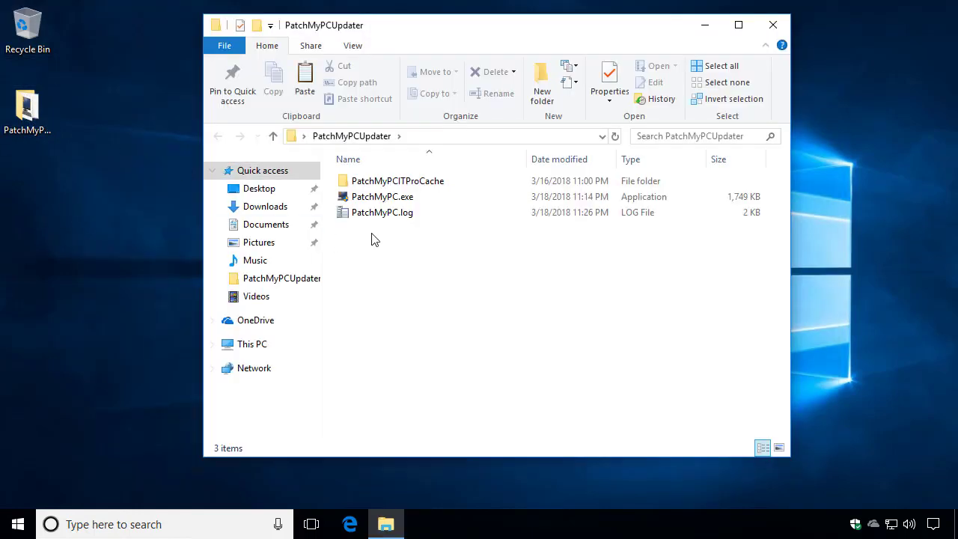
double_click(380, 197)
left_click(442, 360)
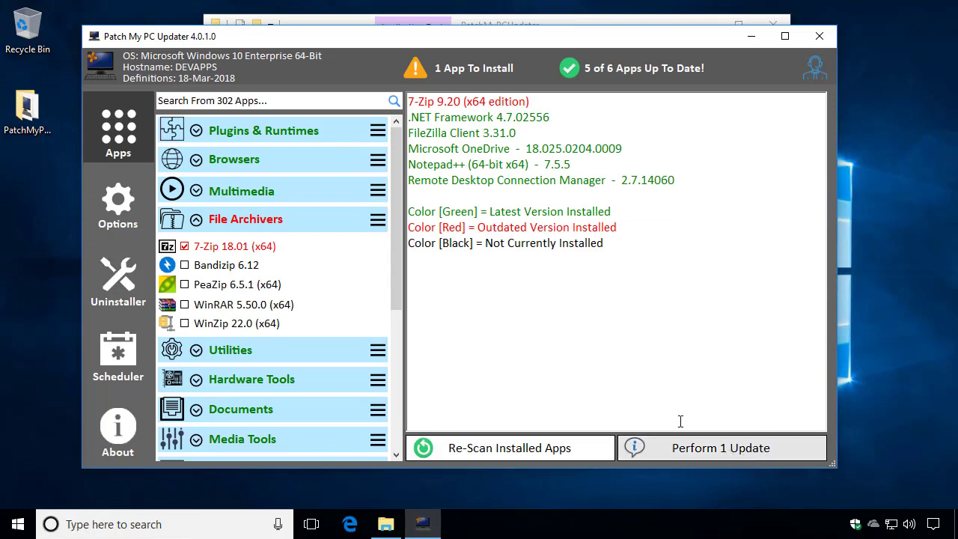
Disable auto updating for 7-Zip 18.01, and restart PatchMyPC.exe with permission to make changes
right_click(256, 247)
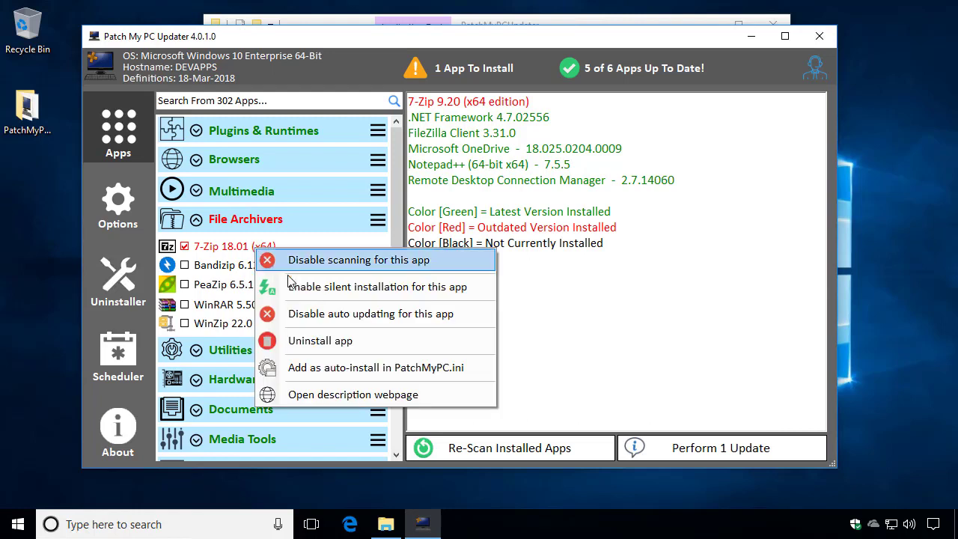
left_click(358, 314)
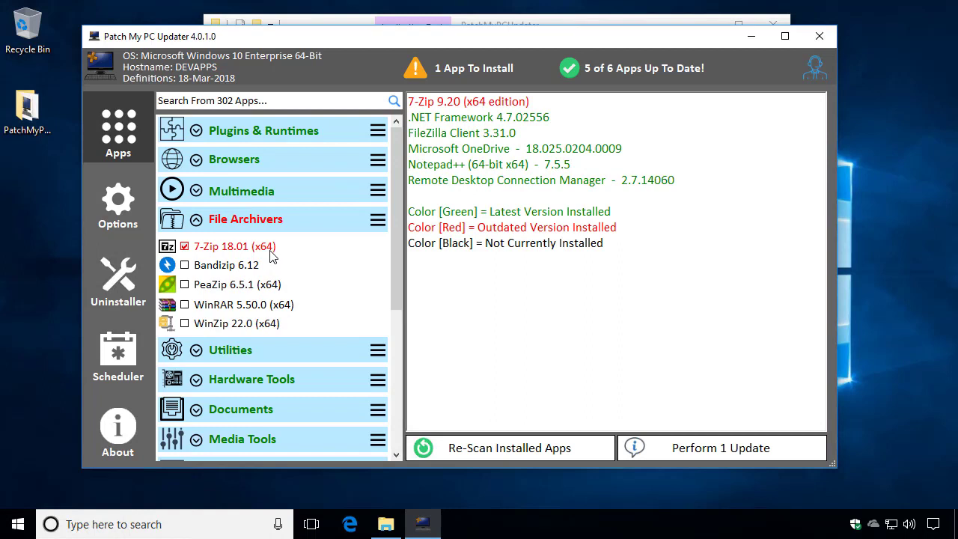
left_click(818, 36)
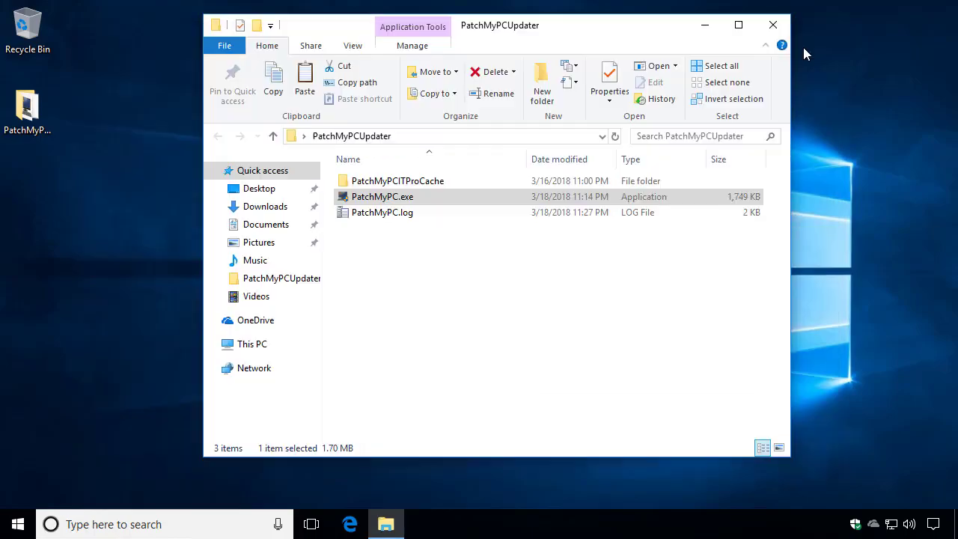
double_click(401, 197)
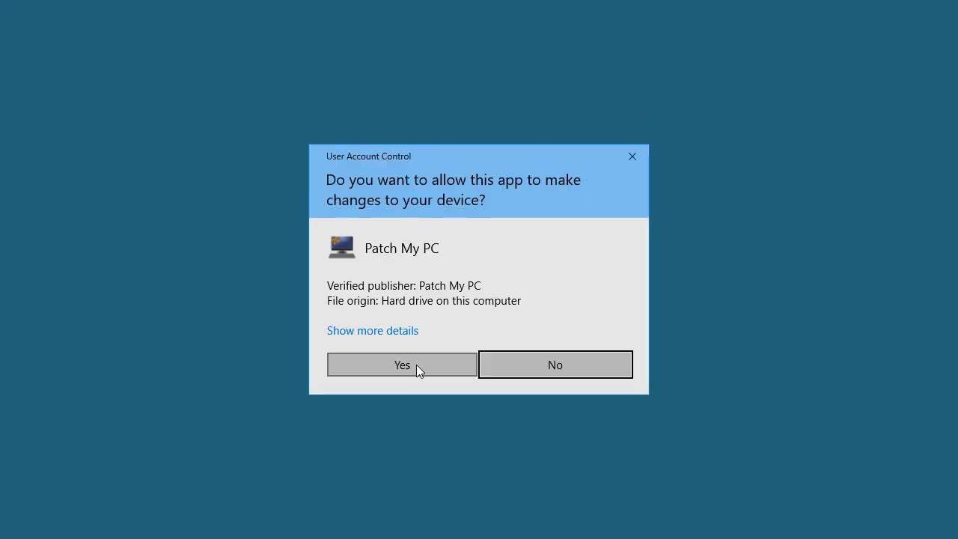
left_click(416, 365)
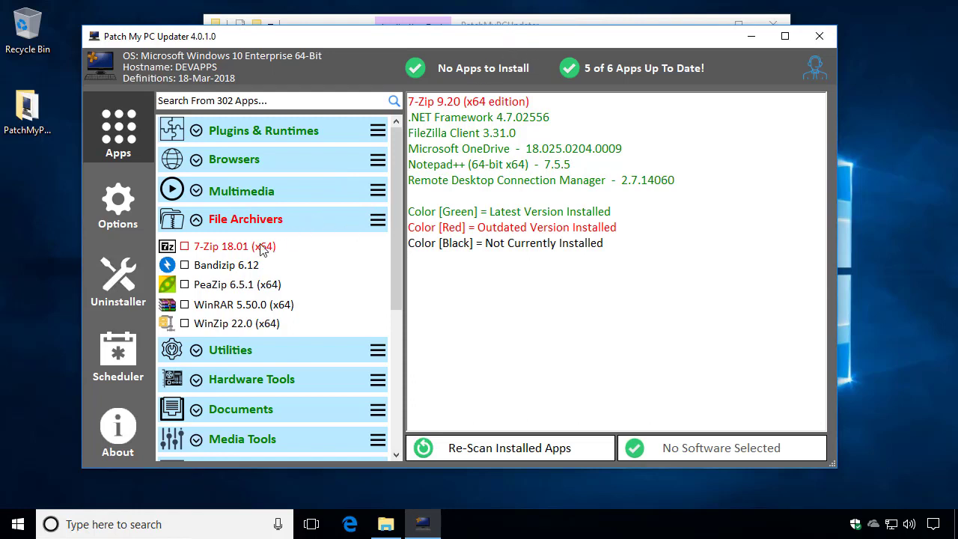
right_click(209, 246)
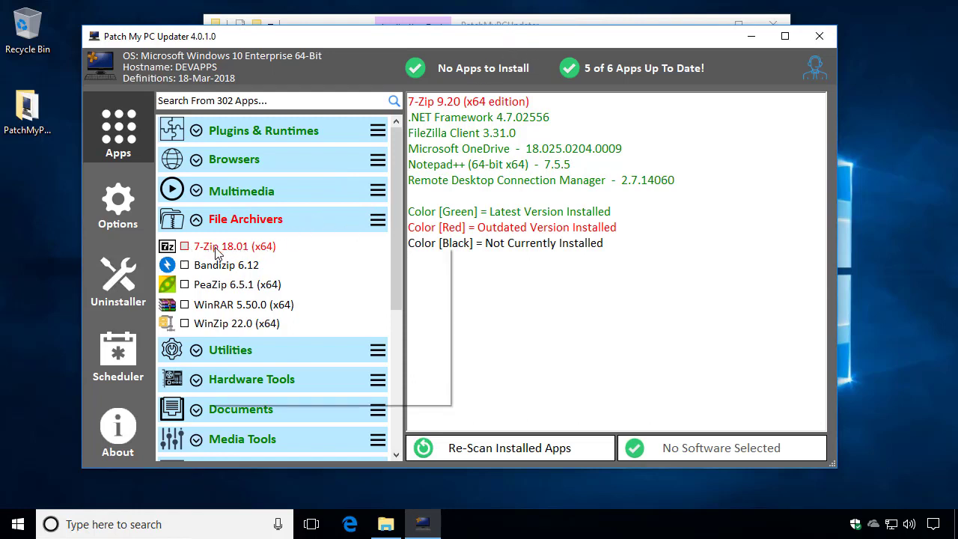
left_click(513, 163)
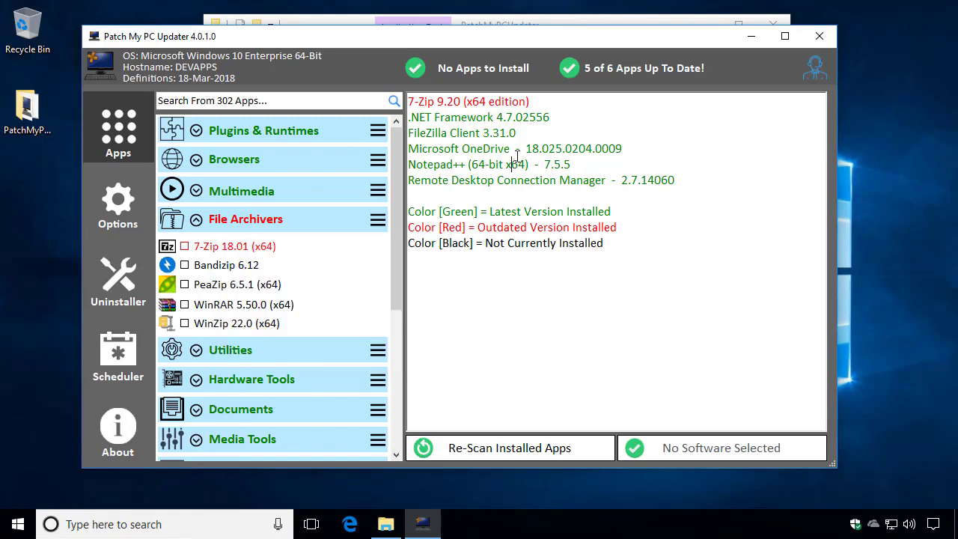
Highlight the outdated 7-Zip 9.20 entry in the scan results and select 7-Zip 18.01 (x64) for updating
left_click_drag(544, 107, 394, 98)
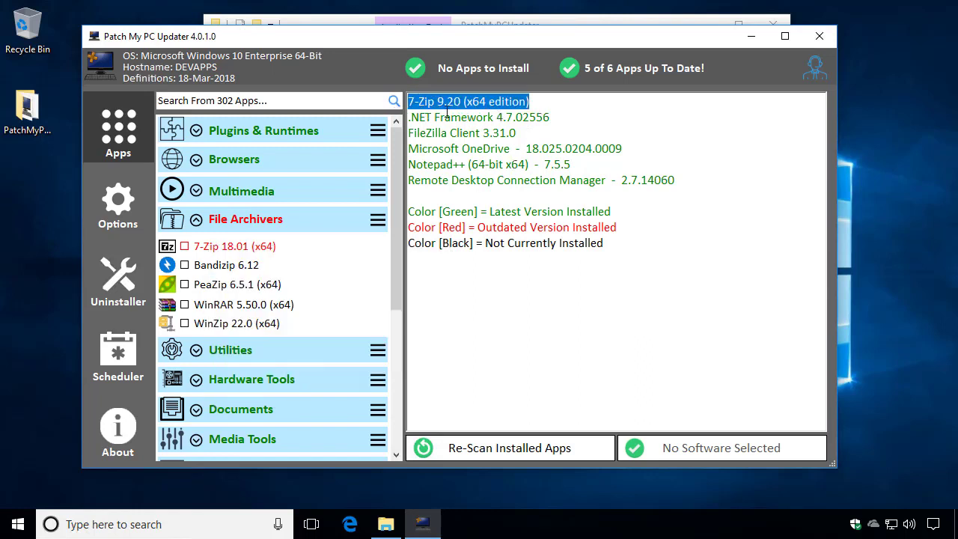
left_click(533, 101)
left_click_drag(532, 101, 398, 96)
left_click(185, 247)
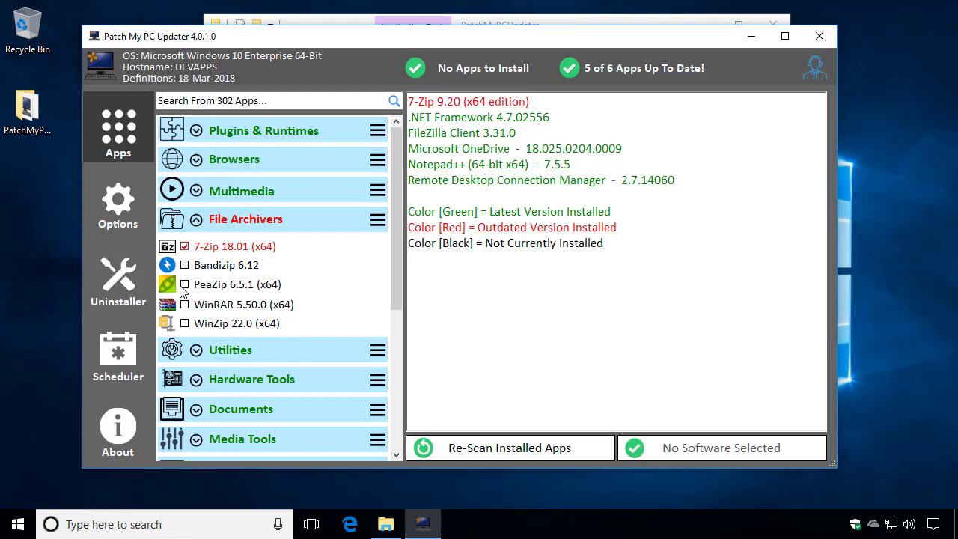
Add 7-Zip 18.01 (x64) as an auto-install app in PatchMyPC.ini, acknowledge the saved settings, and review its app options
right_click(235, 251)
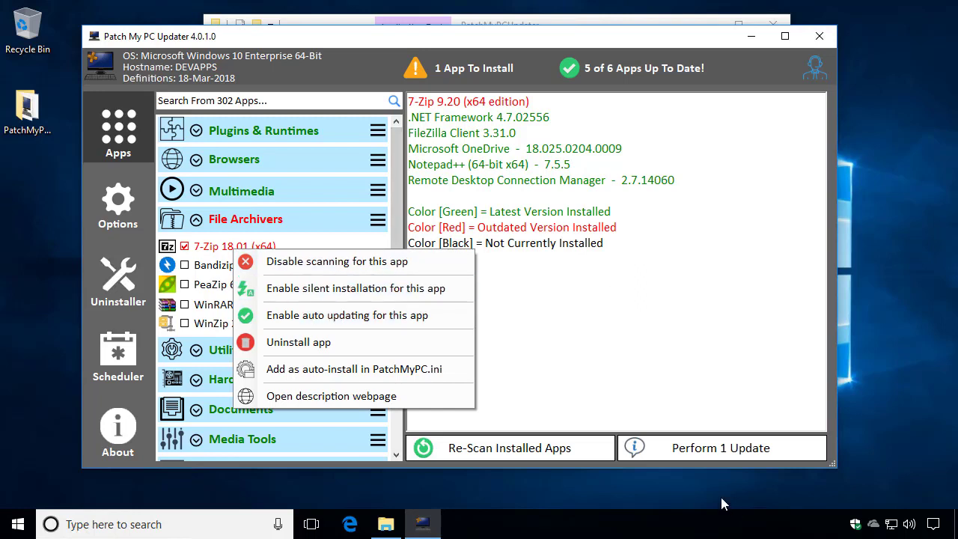
mouse_move(315, 274)
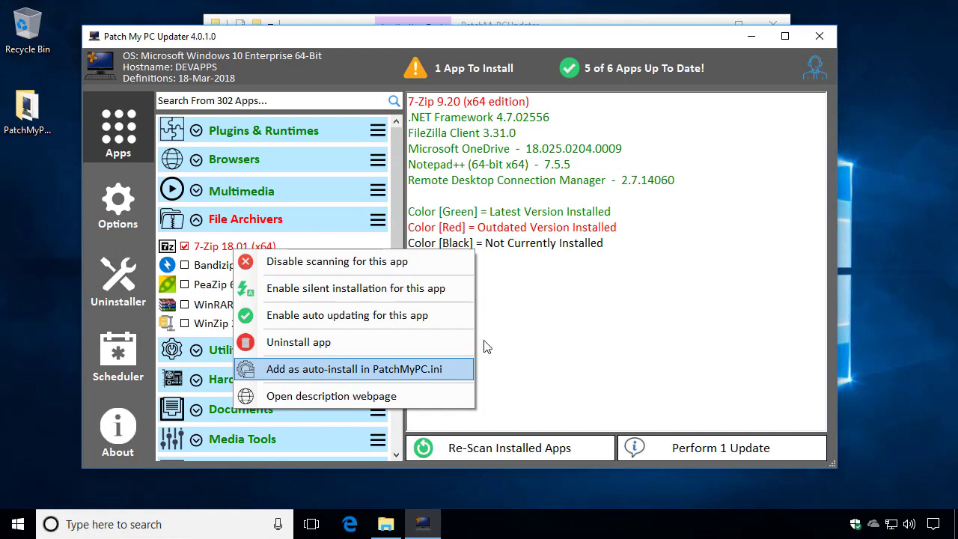
left_click(552, 312)
right_click(243, 248)
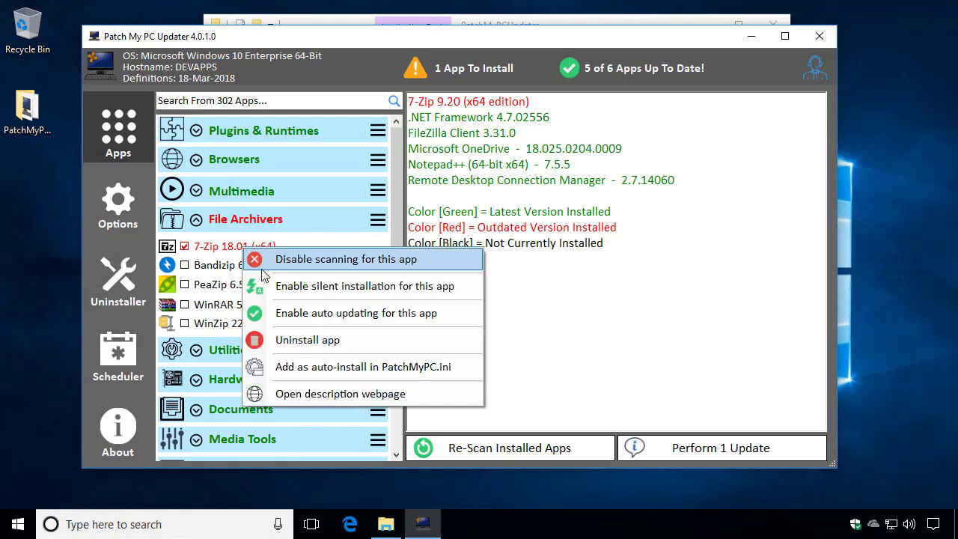
left_click(314, 374)
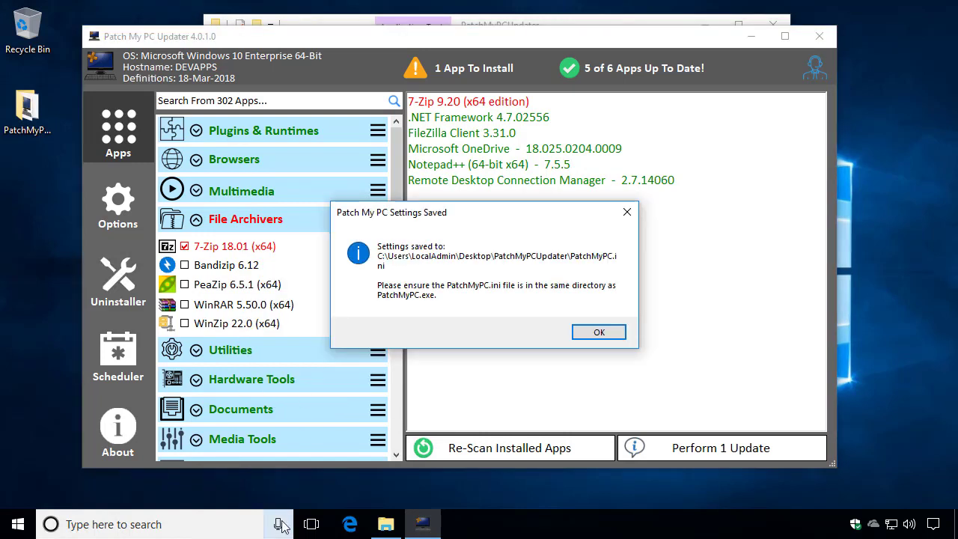
left_click(597, 332)
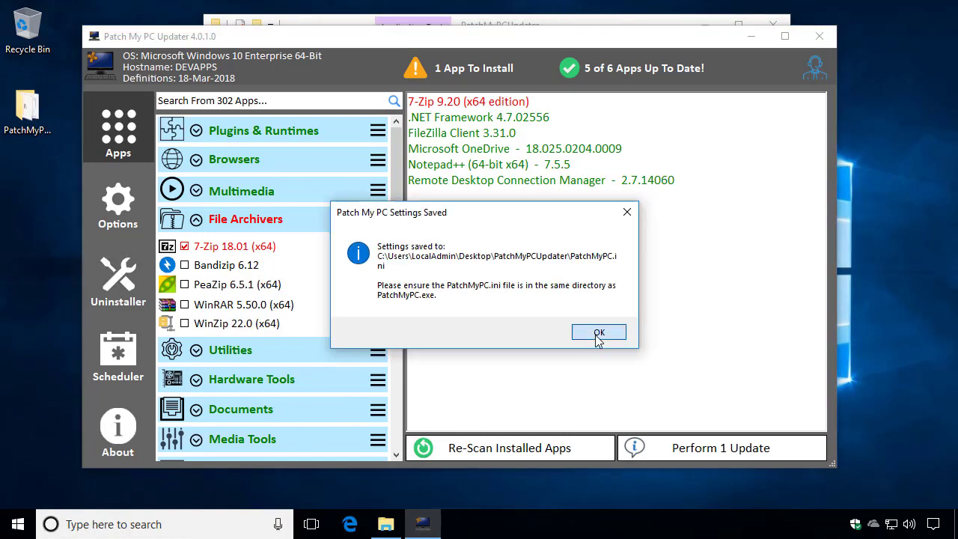
right_click(225, 250)
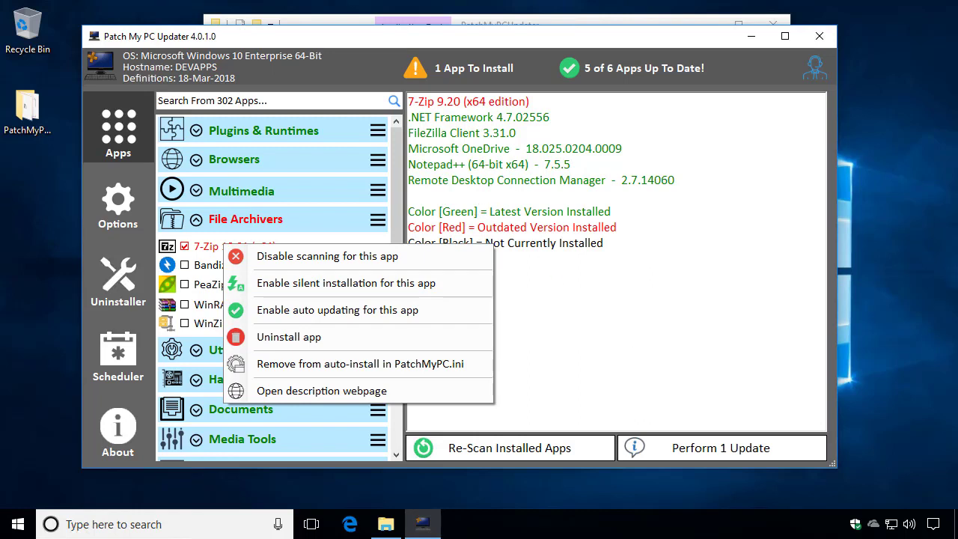
left_click(461, 197)
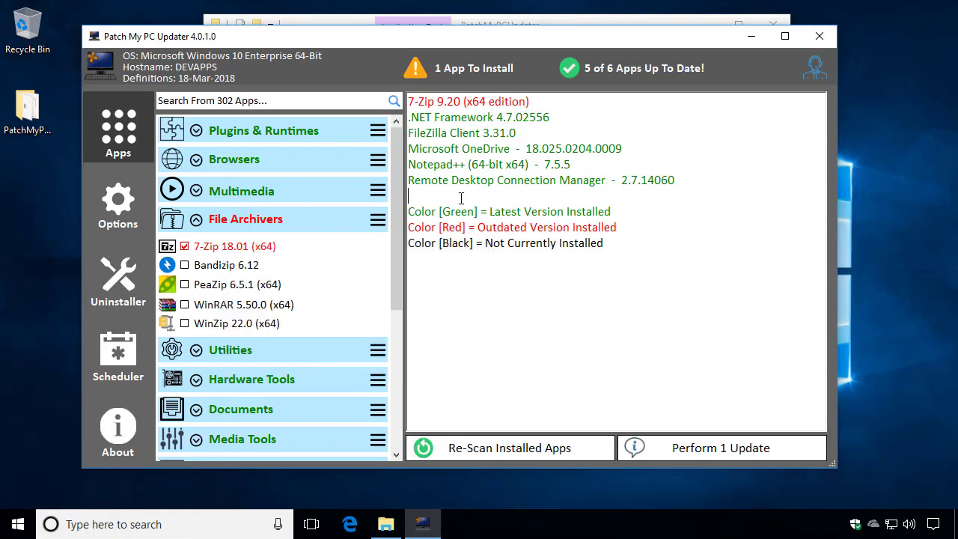
Jump to the File Archivers group through the category list, and view the list's group options again
left_click(378, 225)
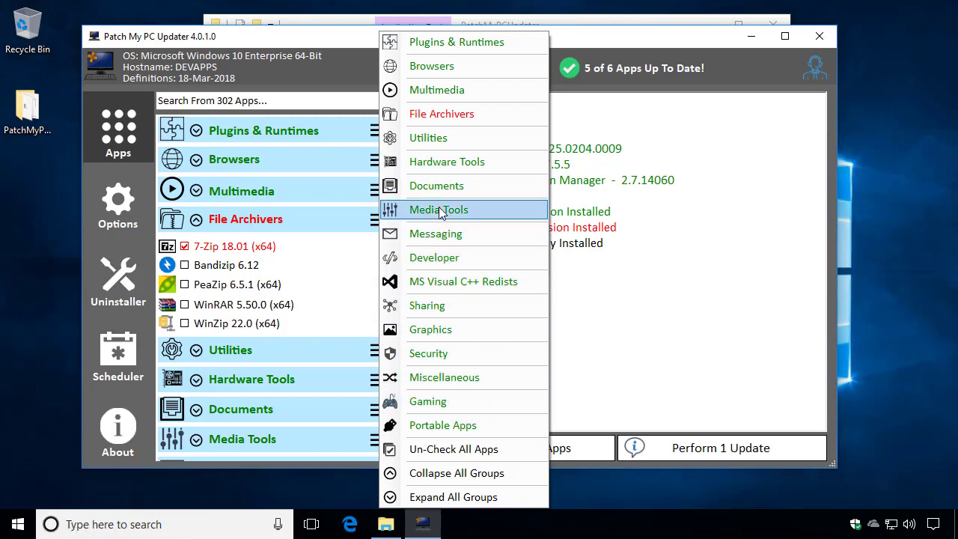
left_click(441, 116)
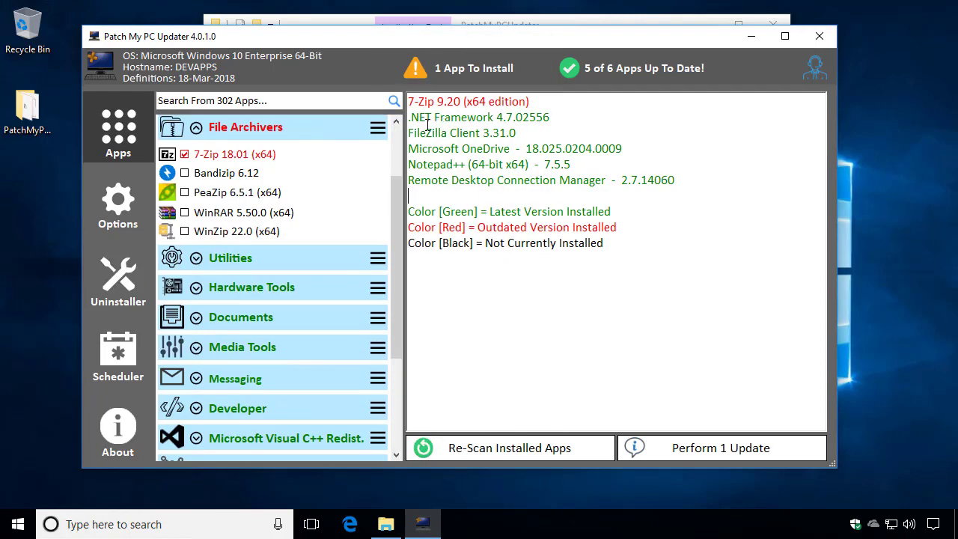
left_click(378, 130)
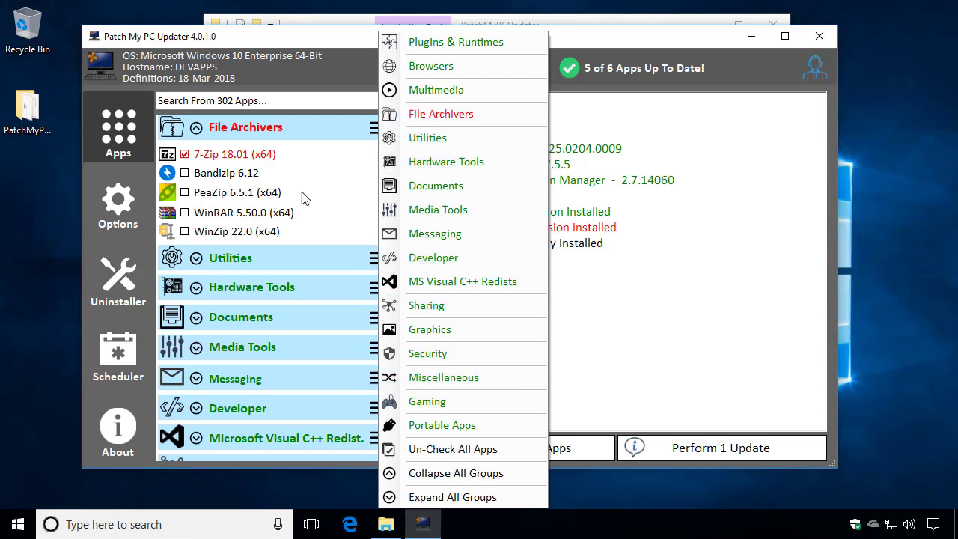
left_click(614, 182)
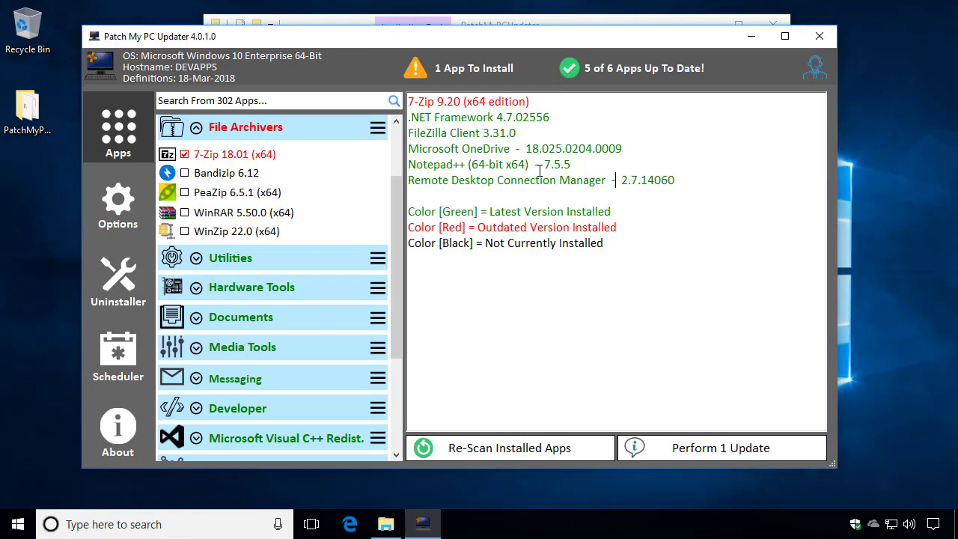